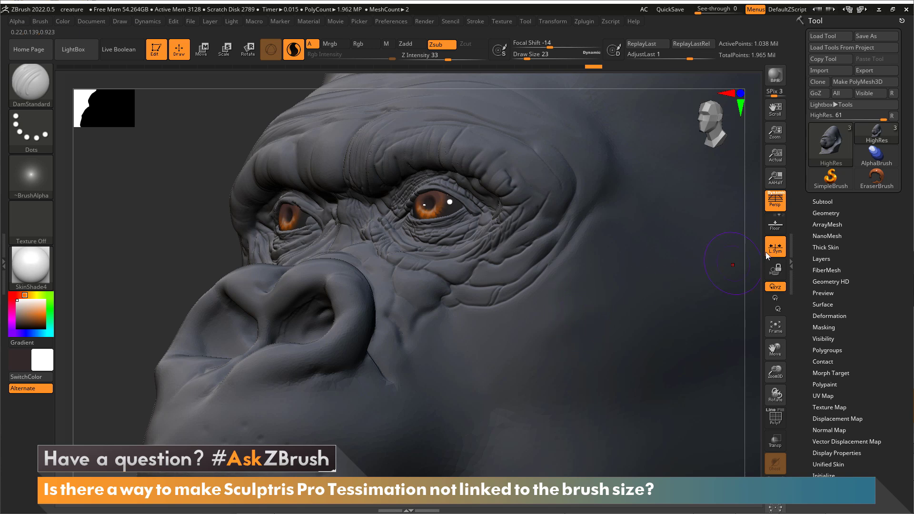
Turn off Polypaint on the HighRes subtool and enable the PolyFrame wireframe with Shift+F
{"action": "left_click", "coordinate": [823, 202]}
{"action": "scroll", "coordinate": [890, 231], "scroll_direction": "up", "scroll_amount": 5}
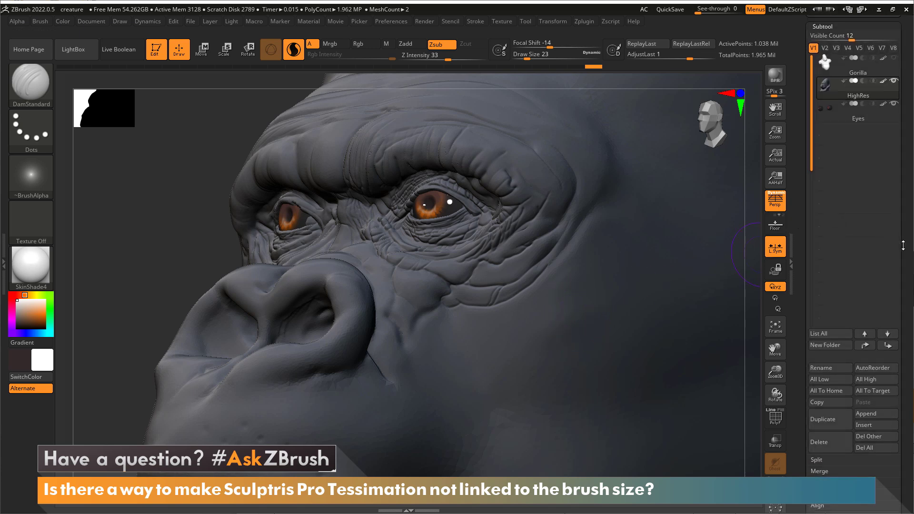
{"action": "key", "text": "shift"}
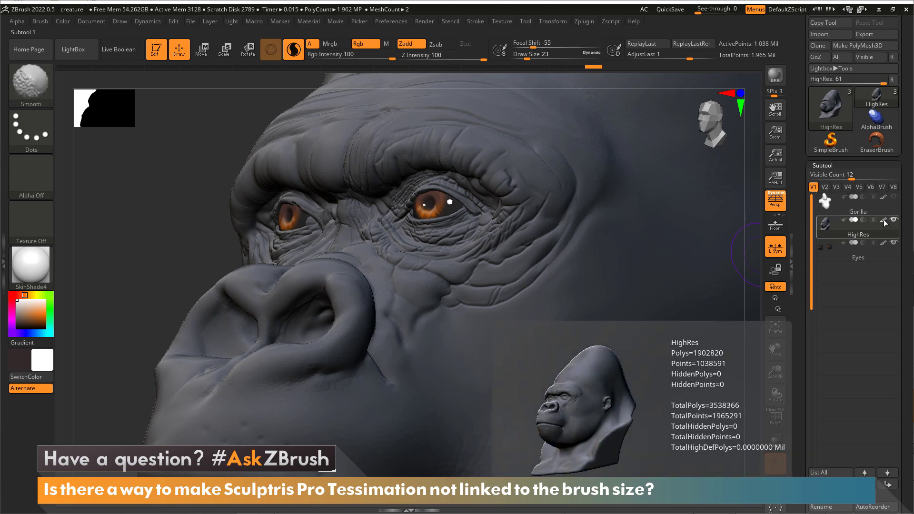
{"action": "left_click", "coordinate": [884, 221]}
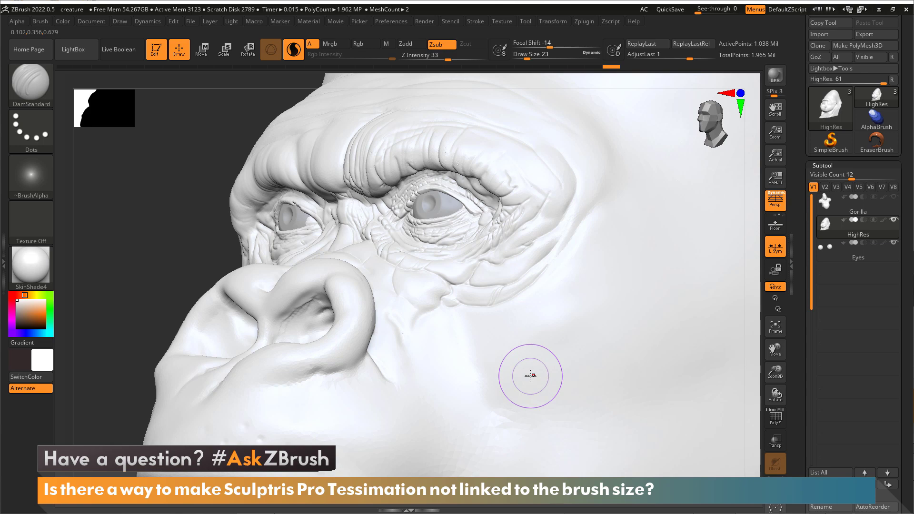
{"action": "key", "text": "shift+f"}
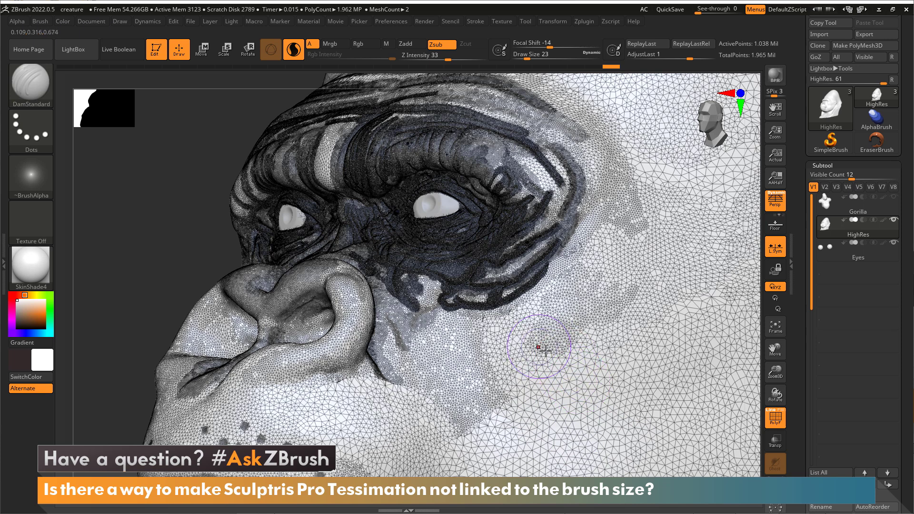
Shrink the brush to about 15, carve an up-right cheek groove, then enlarge it to about 20
{"action": "key", "text": "s"}
{"action": "left_click_drag", "start_coordinate": [554, 355], "coordinate": [543, 354]}
{"action": "mouse_move", "coordinate": [505, 383]}
{"action": "left_mouse_down"}
{"action": "mouse_move", "coordinate": [535, 350]}
{"action": "mouse_move", "coordinate": [600, 311]}
{"action": "mouse_move", "coordinate": [678, 226]}
{"action": "mouse_move", "coordinate": [691, 202]}
{"action": "left_mouse_up"}
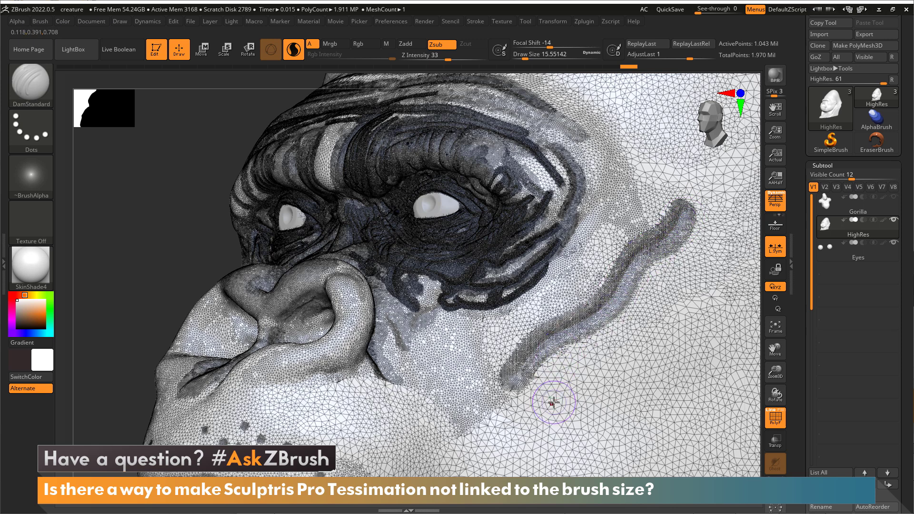
{"action": "key", "text": "s"}
{"action": "mouse_move", "coordinate": [551, 403]}
{"action": "left_mouse_down"}
{"action": "mouse_move", "coordinate": [573, 408]}
{"action": "mouse_move", "coordinate": [602, 396]}
{"action": "mouse_move", "coordinate": [695, 286]}
{"action": "left_mouse_up"}
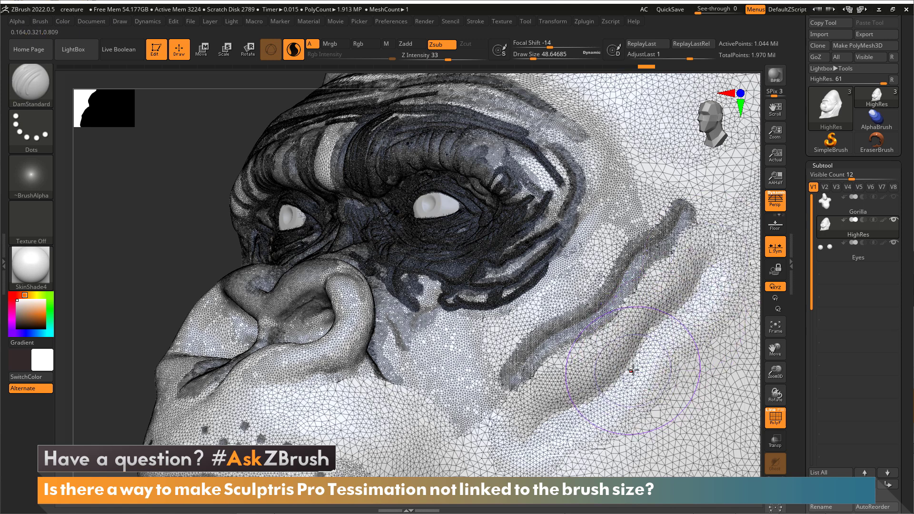
Set Draw Size to 14 and carve a narrow groove along the lower cheek
{"action": "key", "text": "s"}
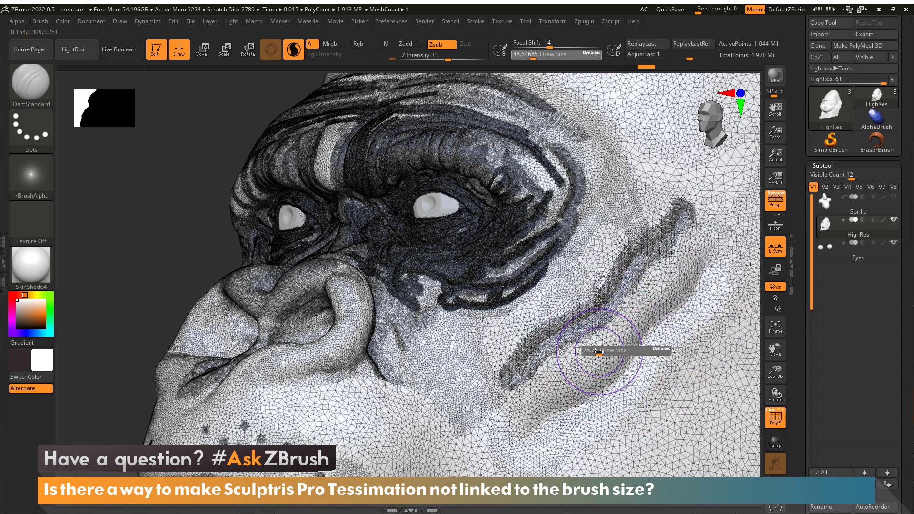
{"action": "left_click_drag", "start_coordinate": [596, 351], "coordinate": [587, 351]}
{"action": "mouse_move", "coordinate": [534, 417]}
{"action": "left_mouse_down"}
{"action": "mouse_move", "coordinate": [617, 349]}
{"action": "mouse_move", "coordinate": [703, 260]}
{"action": "left_mouse_up"}
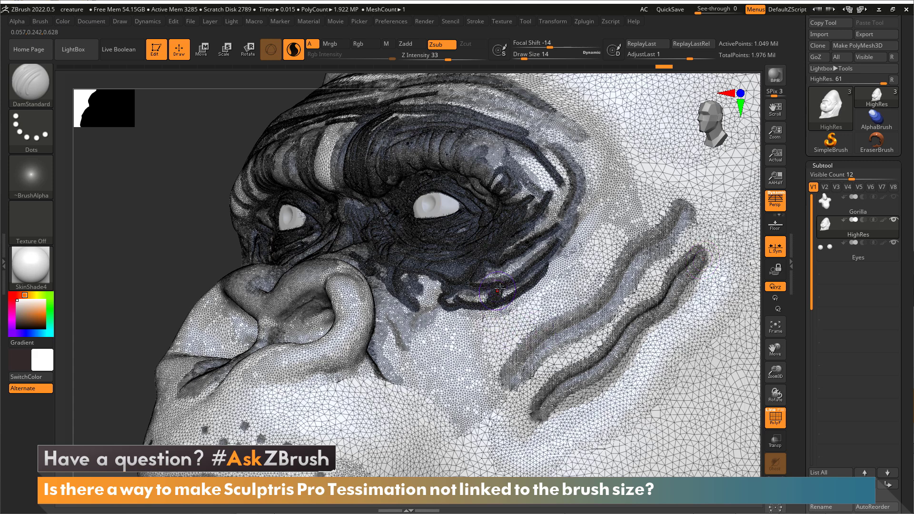
Expand Stroke > Sculptris Pro and toggle Sculptris Pro mode off and back on
{"action": "left_click", "coordinate": [477, 21]}
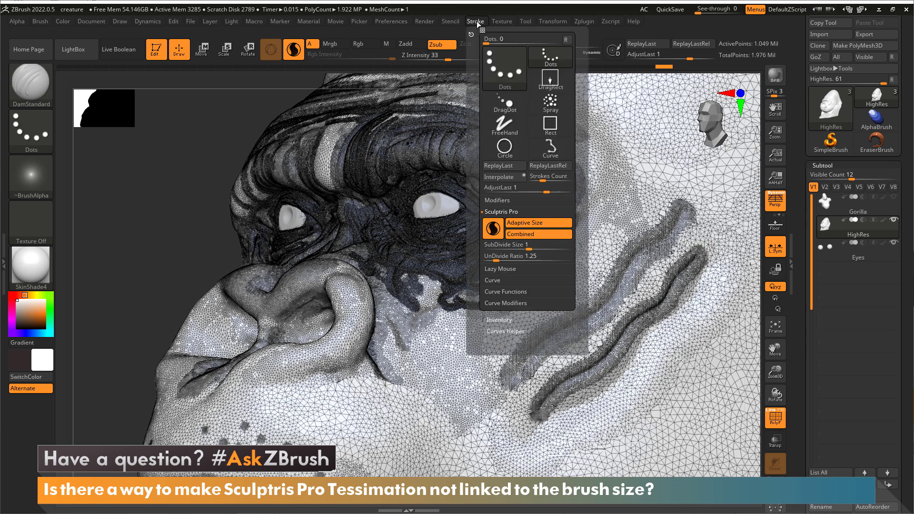
{"action": "left_click", "coordinate": [507, 212]}
{"action": "left_click", "coordinate": [508, 213]}
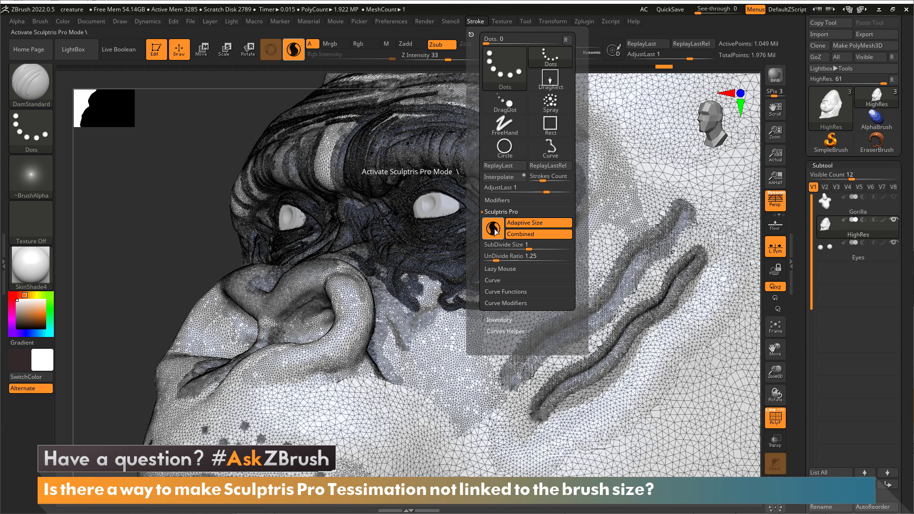
{"action": "left_click", "coordinate": [494, 230]}
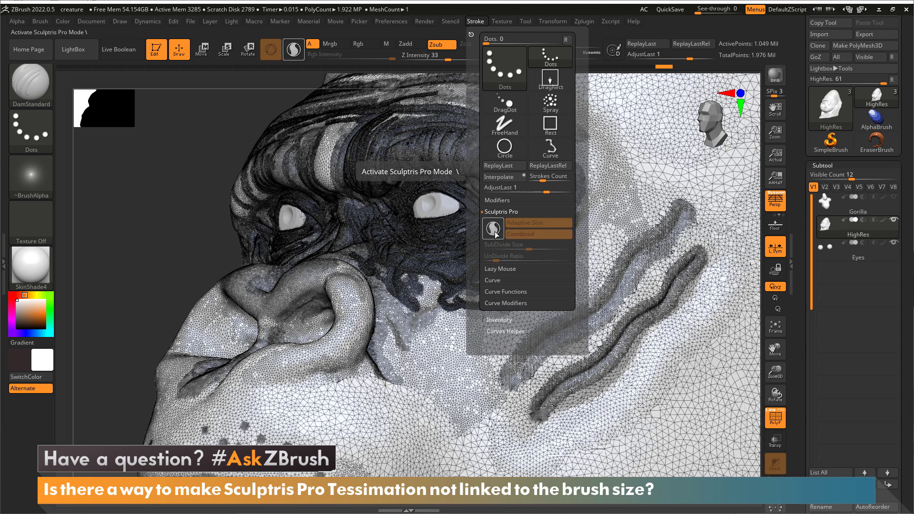
{"action": "left_click", "coordinate": [495, 232]}
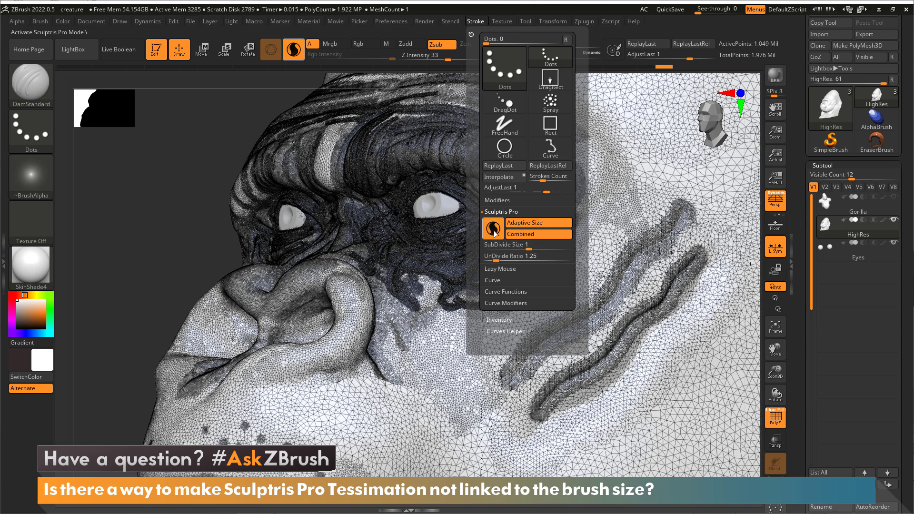
Re-enable Sculptris Pro and switch off Adaptive Size so tessellation stops following brush size
{"action": "left_click", "coordinate": [301, 53]}
{"action": "left_click", "coordinate": [297, 52]}
{"action": "left_click", "coordinate": [297, 52]}
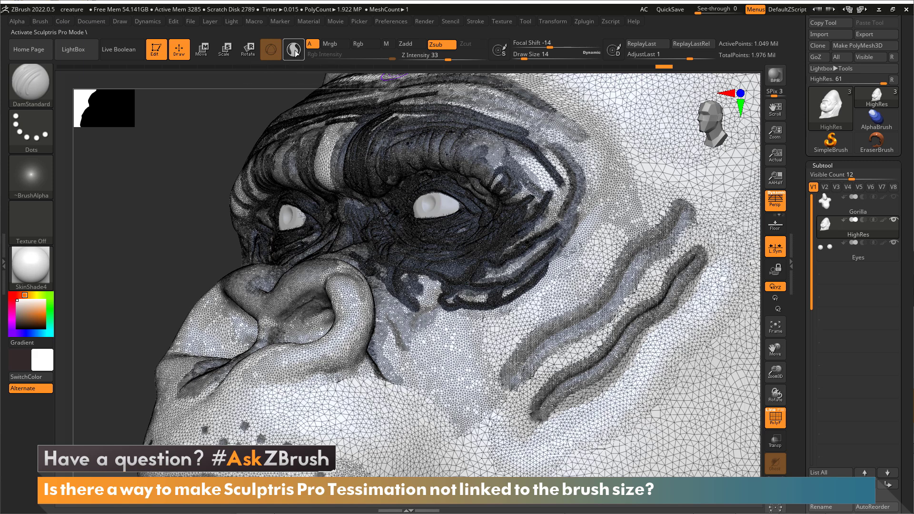
{"action": "left_click", "coordinate": [475, 21]}
{"action": "left_click", "coordinate": [494, 229]}
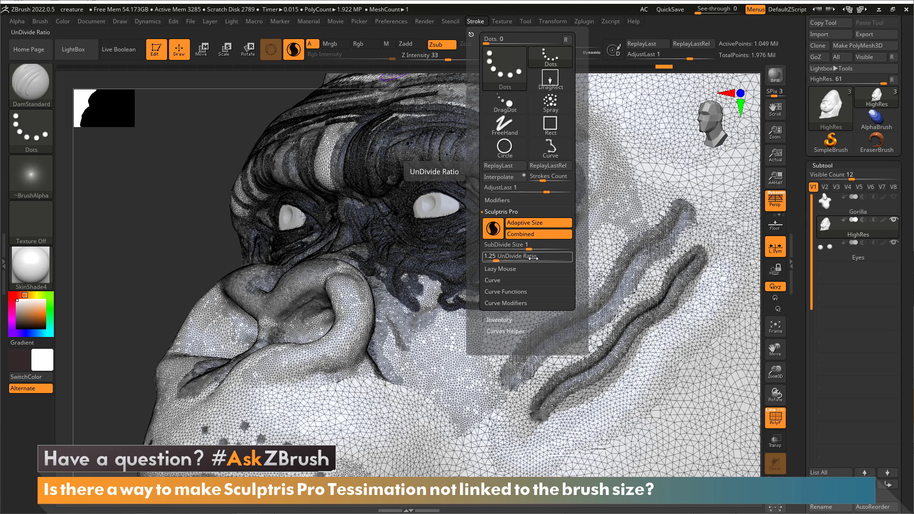
{"action": "left_click", "coordinate": [537, 223]}
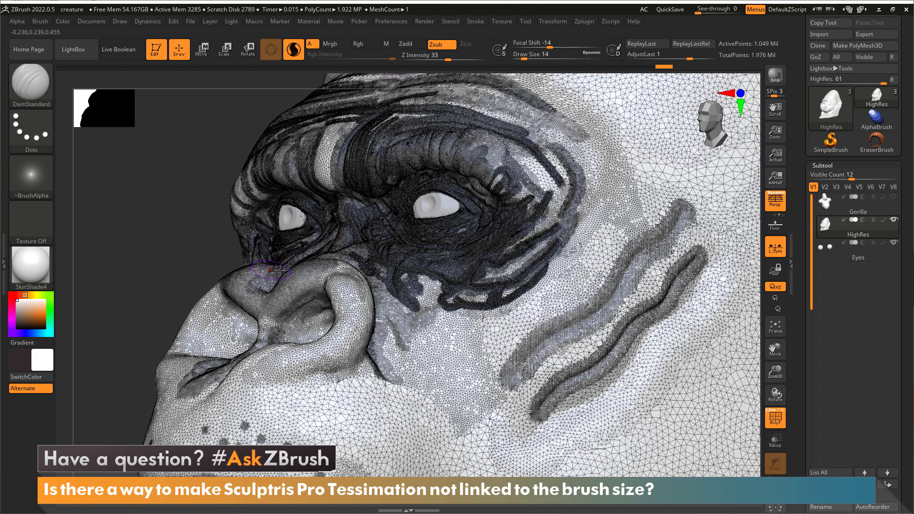
{"action": "left_click", "coordinate": [472, 20]}
Sculpt a cheek stroke toward the eye, then switch to Standard and raise a ridge upward
{"action": "left_click", "coordinate": [478, 21]}
{"action": "mouse_move", "coordinate": [446, 374]}
{"action": "left_mouse_down"}
{"action": "mouse_move", "coordinate": [557, 281]}
{"action": "mouse_move", "coordinate": [565, 264]}
{"action": "left_mouse_up"}
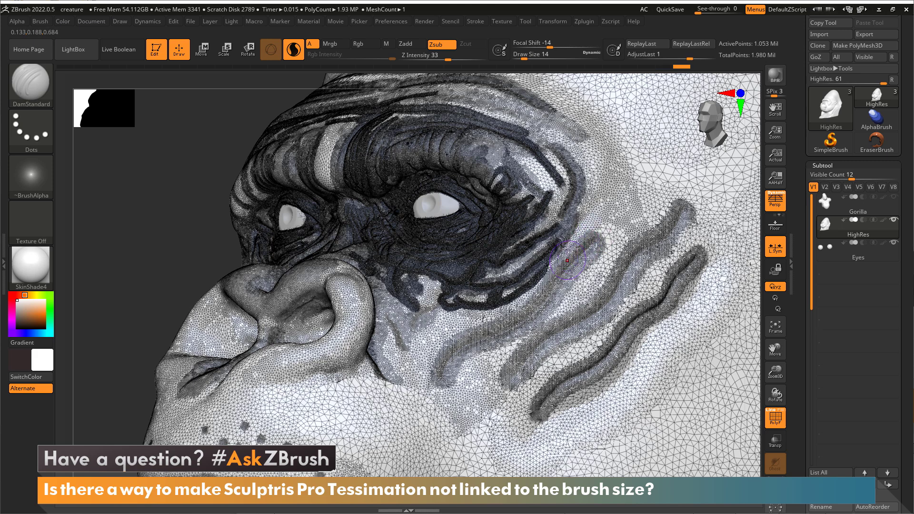
{"action": "key", "text": "b"}
{"action": "key", "text": "s"}
{"action": "key", "text": "t"}
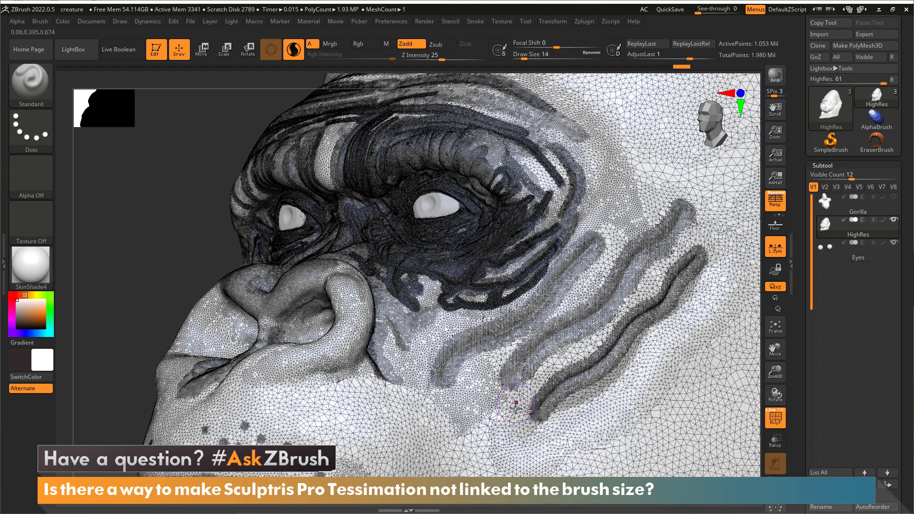
{"action": "mouse_move", "coordinate": [495, 438]}
{"action": "left_mouse_down"}
{"action": "mouse_move", "coordinate": [531, 386]}
{"action": "mouse_move", "coordinate": [596, 323]}
{"action": "mouse_move", "coordinate": [589, 329]}
{"action": "left_mouse_up"}
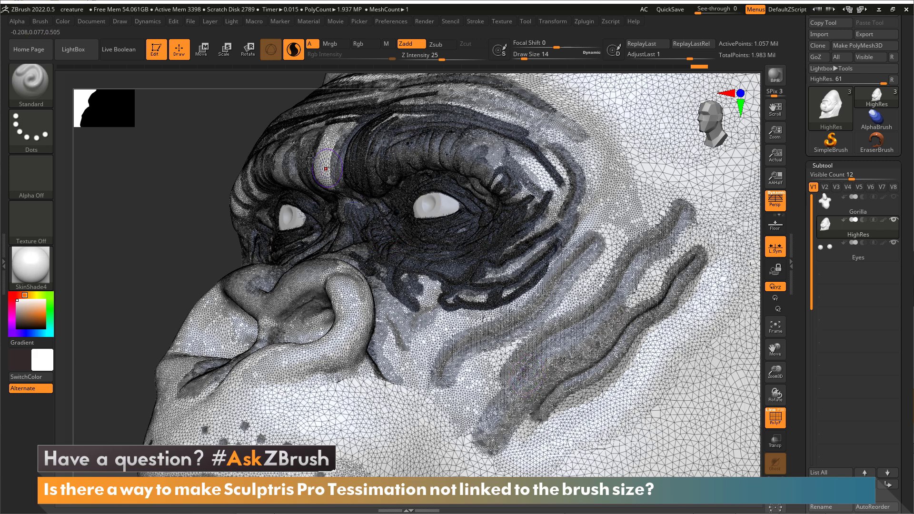
Switch off Enable under Brush > Sculptris Pro for the Standard brush
{"action": "left_click", "coordinate": [40, 21]}
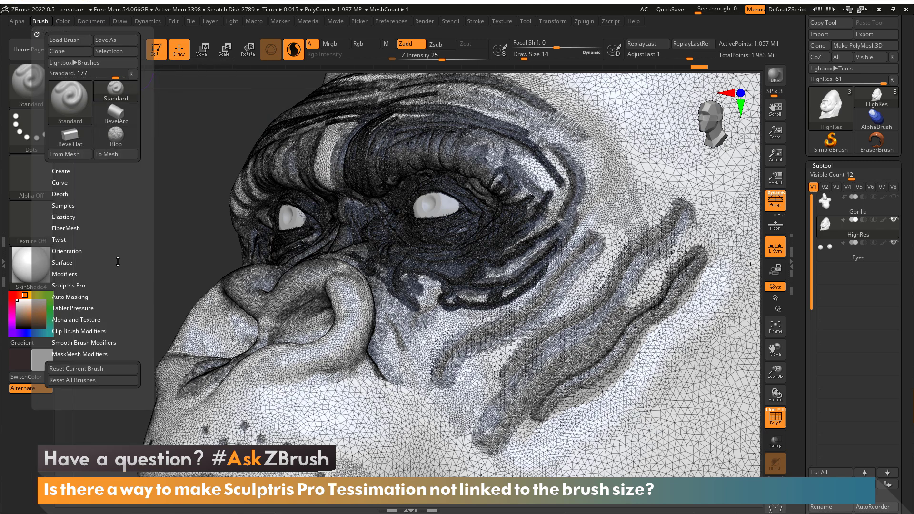
{"action": "left_click", "coordinate": [85, 285]}
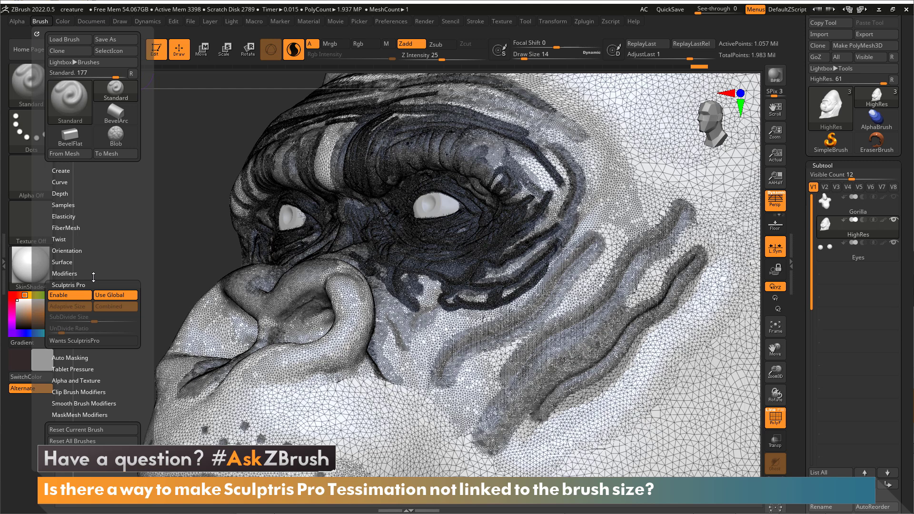
{"action": "left_click", "coordinate": [75, 294]}
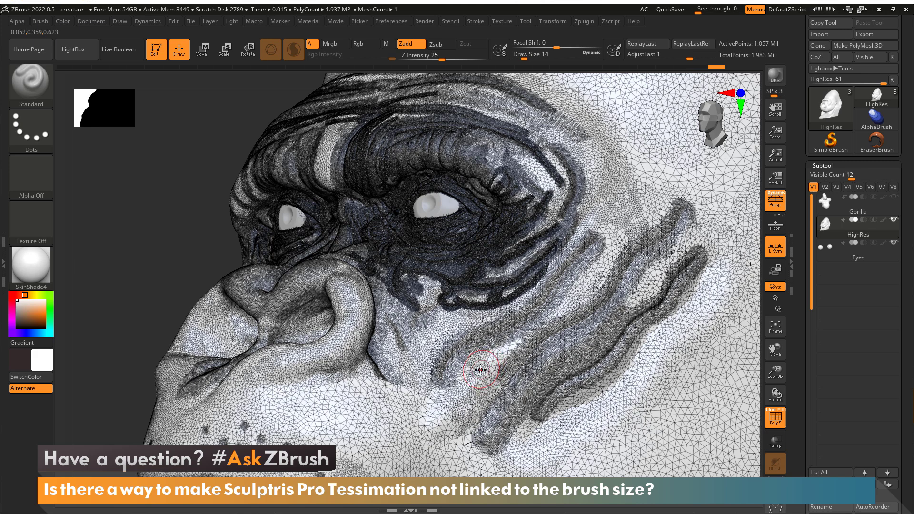
Carve a DamStandard groove across the upper cheek, then switch back to the Standard brush
{"action": "key", "text": "b"}
{"action": "key", "text": "d"}
{"action": "key", "text": "s"}
{"action": "mouse_move", "coordinate": [559, 315]}
{"action": "left_mouse_down"}
{"action": "mouse_move", "coordinate": [656, 195]}
{"action": "mouse_move", "coordinate": [682, 202]}
{"action": "mouse_move", "coordinate": [676, 238]}
{"action": "left_mouse_up"}
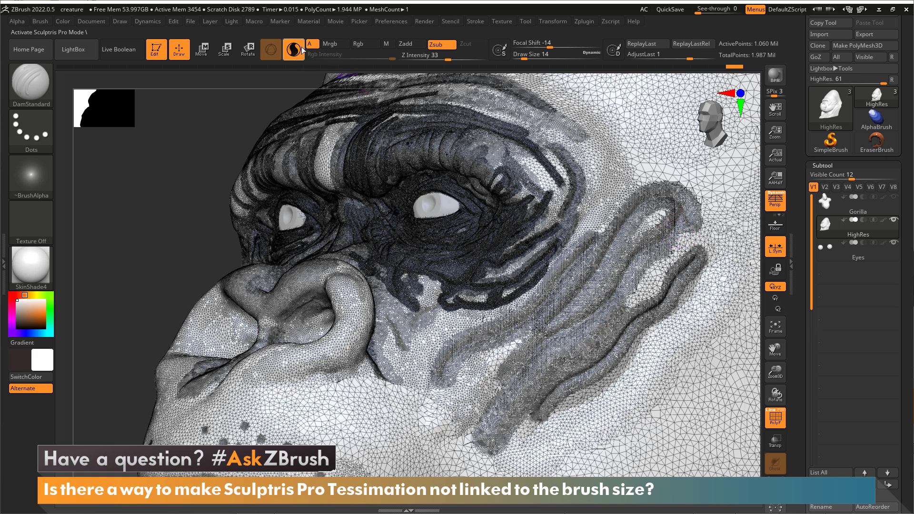
{"action": "key", "text": "b"}
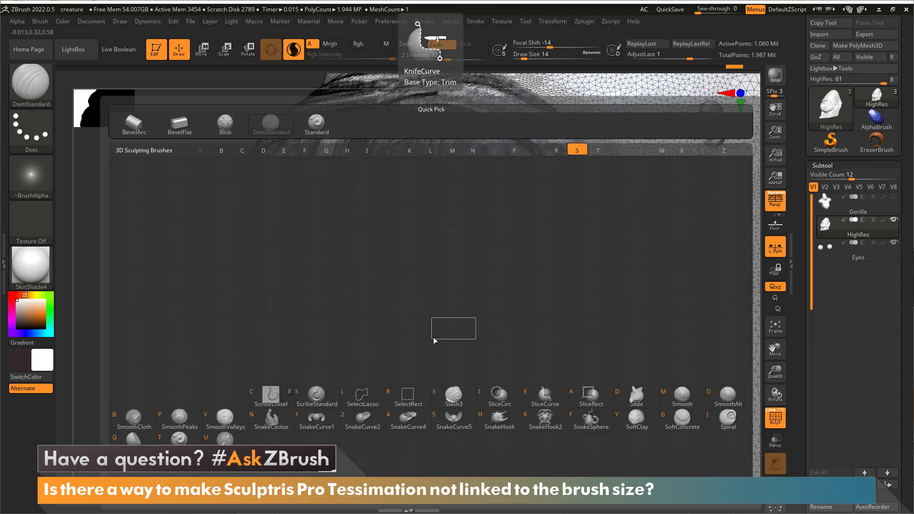
{"action": "key", "text": "s"}
{"action": "key", "text": "t"}
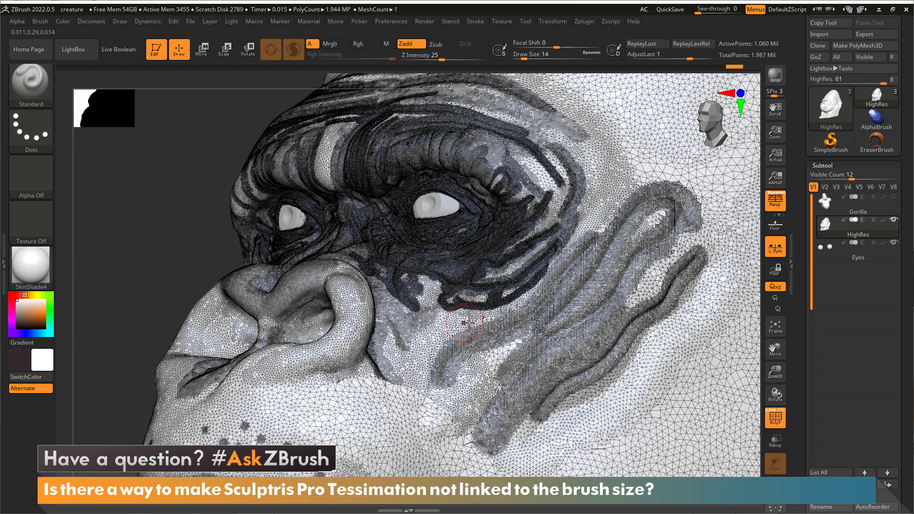
Re-enable Sculptris Pro on Standard and turn off Use Global, keeping subdivide size 1, undivide 1.25
{"action": "left_click", "coordinate": [41, 21]}
{"action": "left_click", "coordinate": [81, 318]}
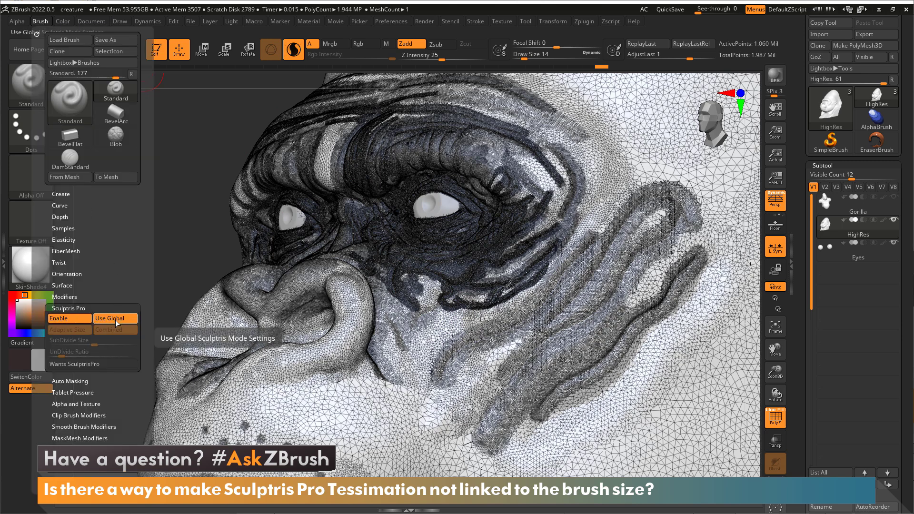
{"action": "left_click", "coordinate": [476, 21]}
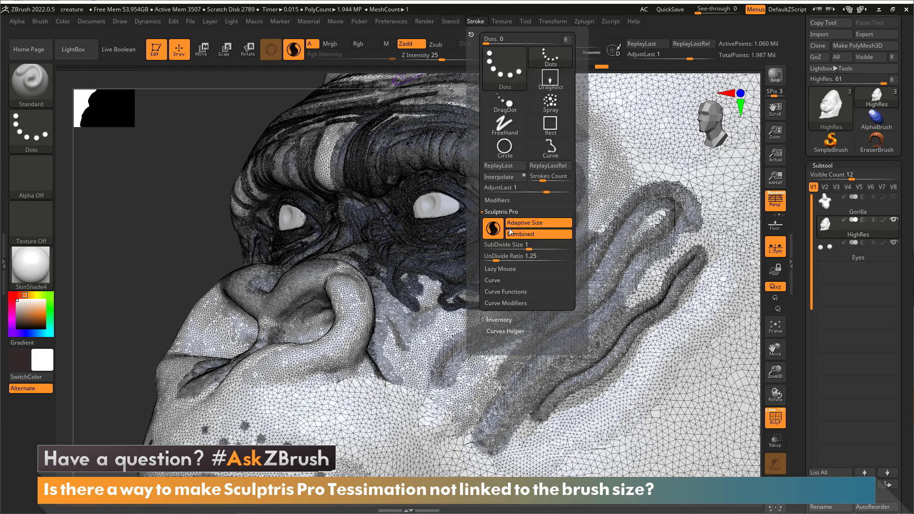
{"action": "left_click", "coordinate": [45, 20]}
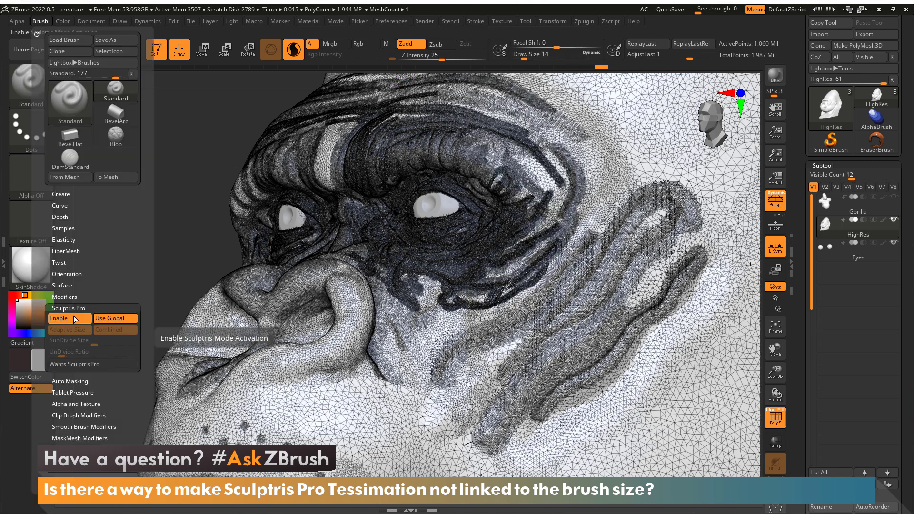
{"action": "left_click", "coordinate": [118, 320]}
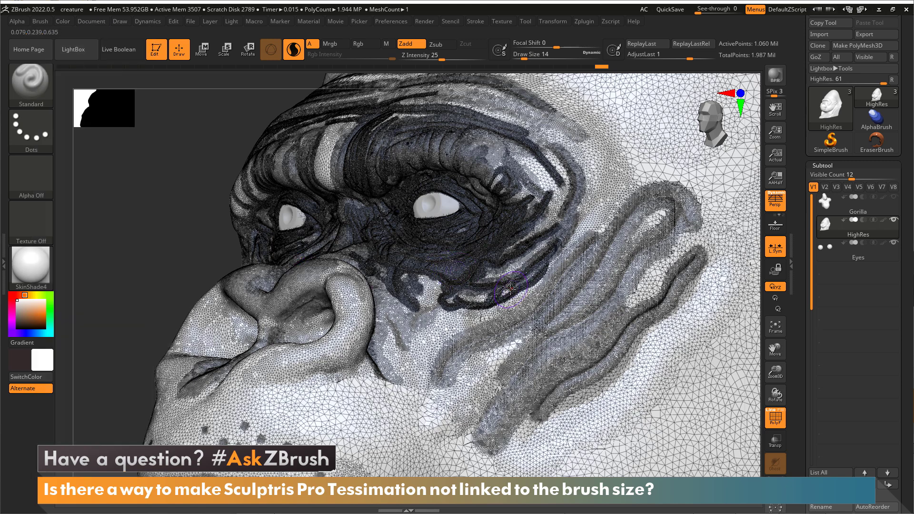
Turn Polypaint back on for the HighRes subtool and turn off PolyFrame
{"action": "left_click", "coordinate": [884, 219]}
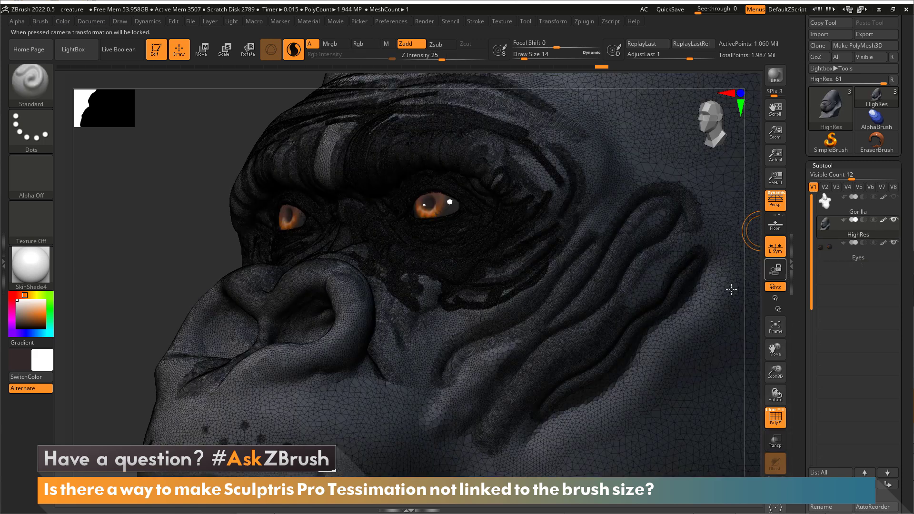
{"action": "key", "text": "shift+f"}
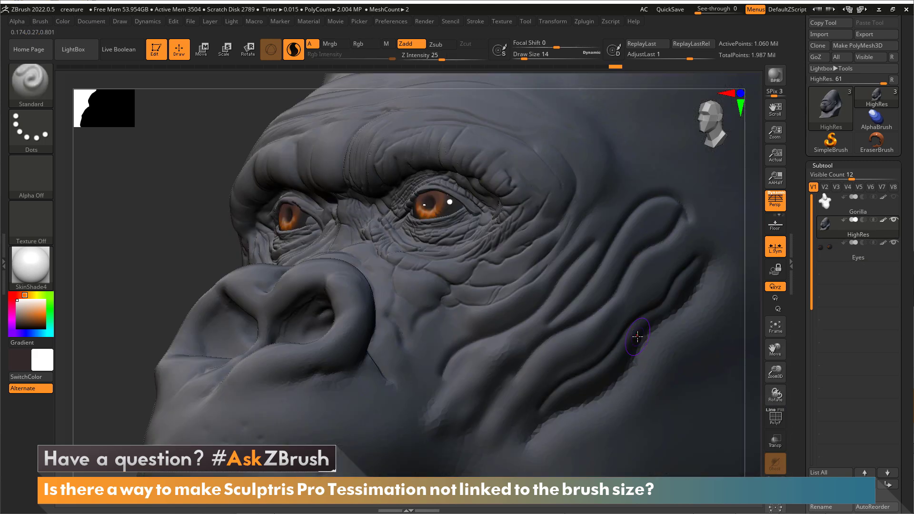